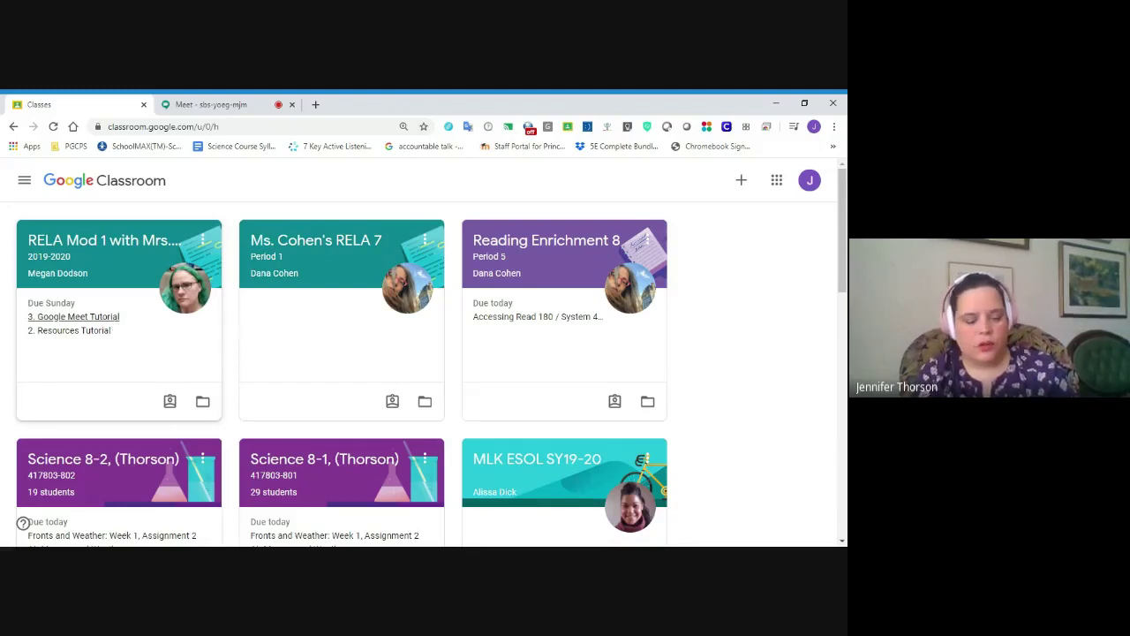
Open the '3. Google Meet Tutorial' assignment listed under Due Sunday on the RELA Mod 1 card.
left_click(103, 317)
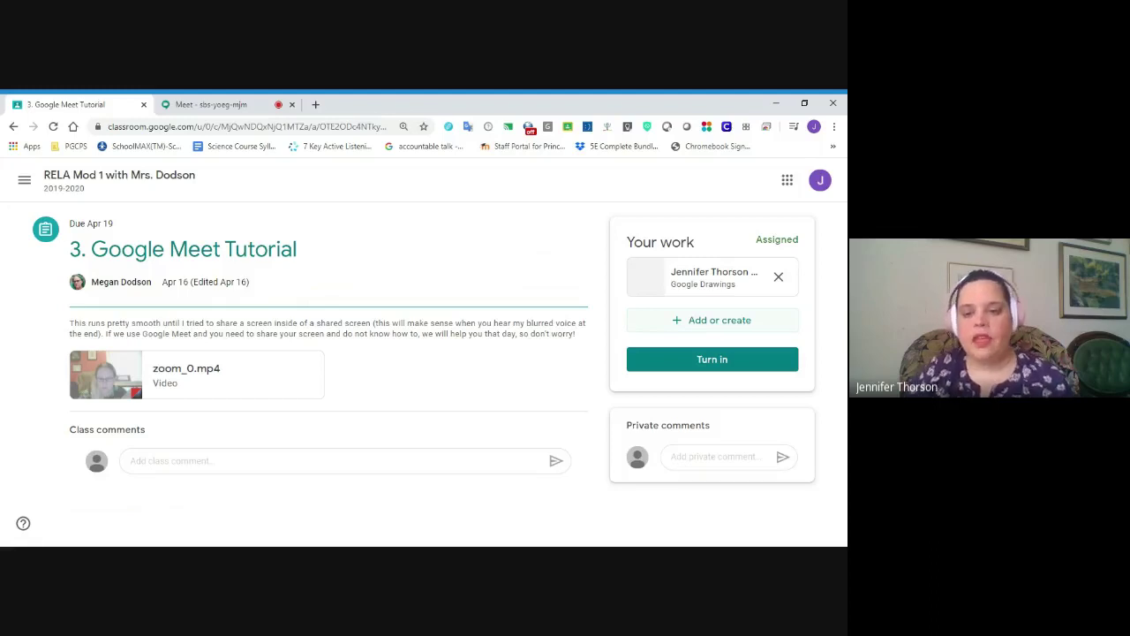
left_click(677, 322)
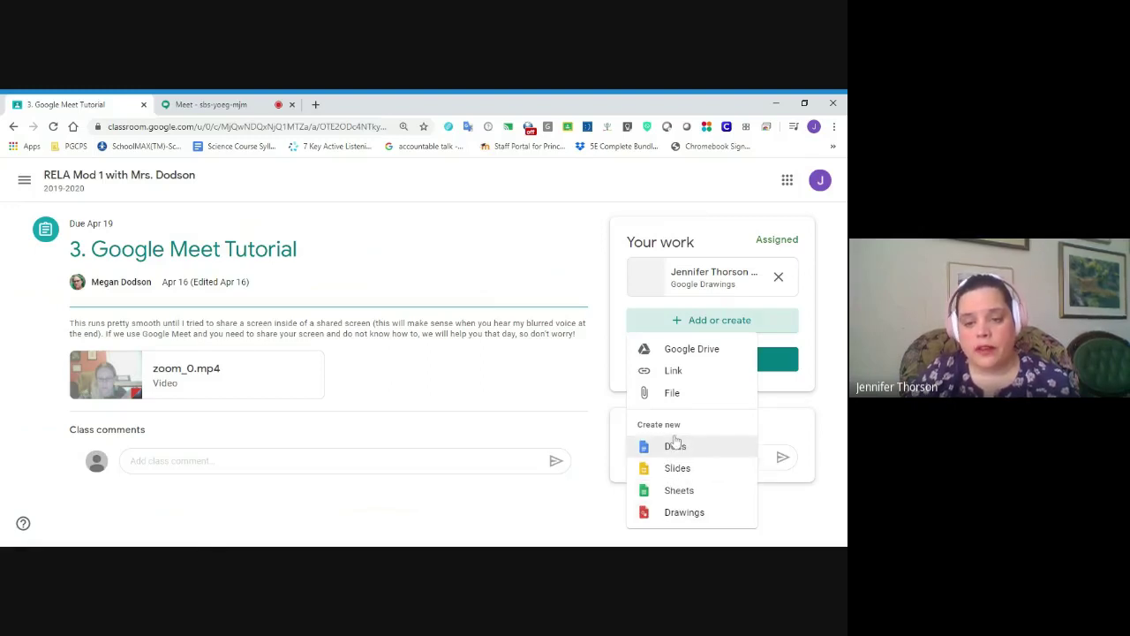
left_click(553, 399)
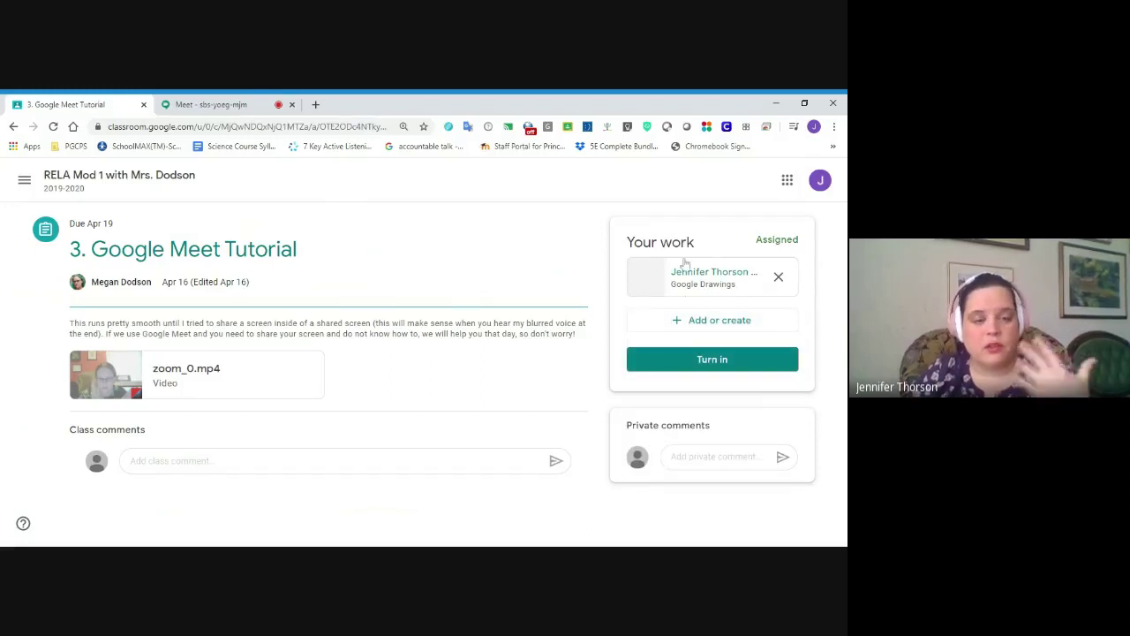
Turn in the Google Drawings attachment for '3. Google Meet Tutorial' and confirm the submission.
left_click(667, 364)
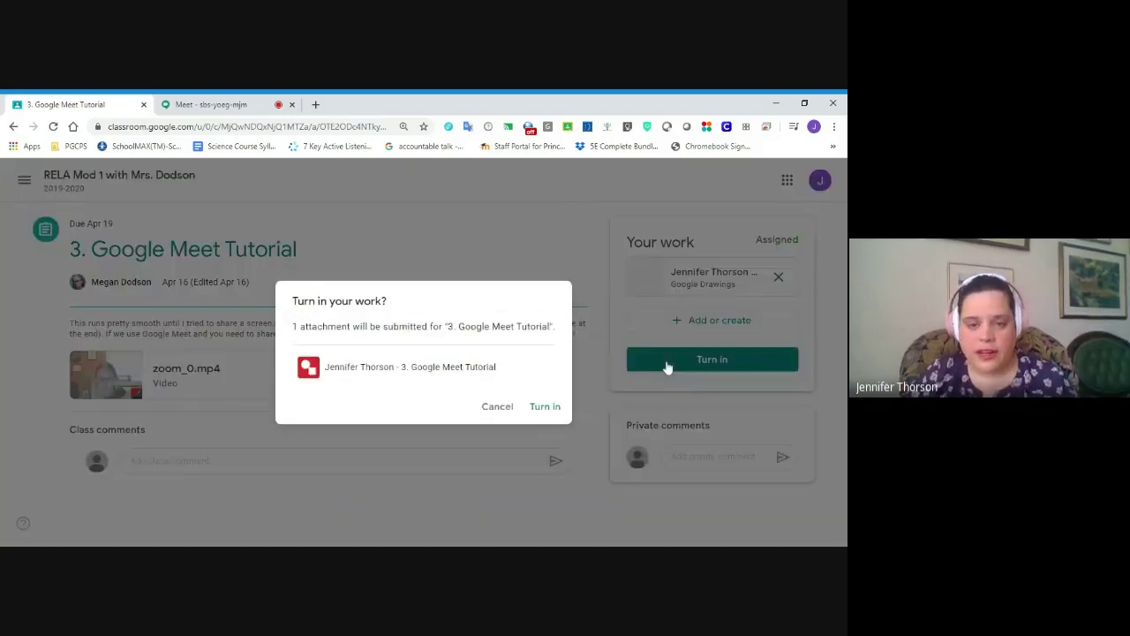
left_click(547, 415)
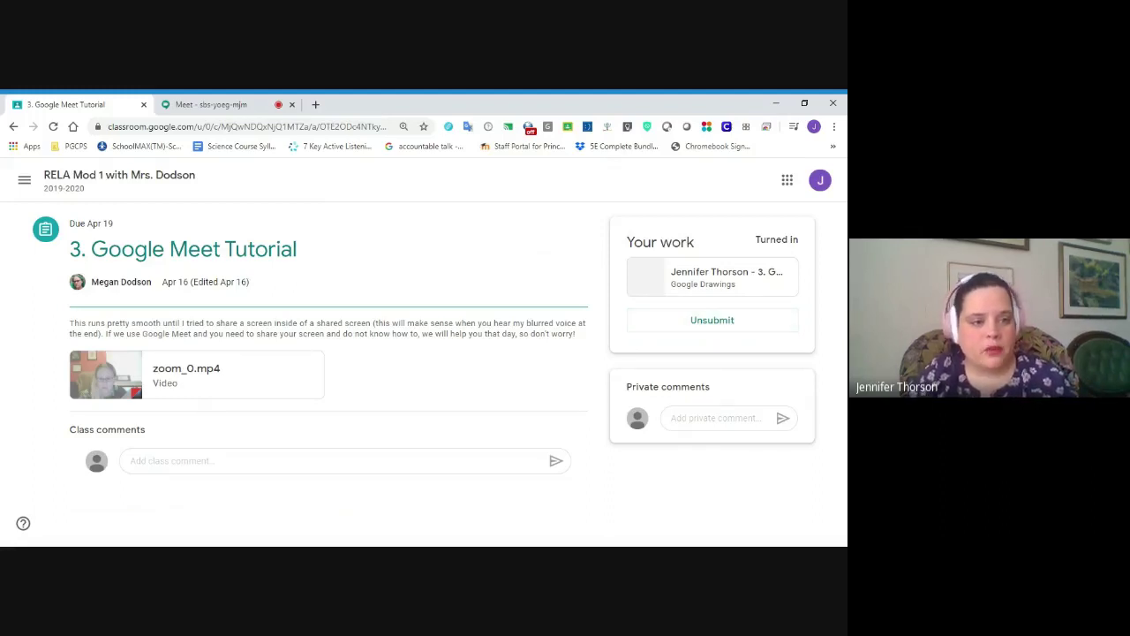
left_click(24, 183)
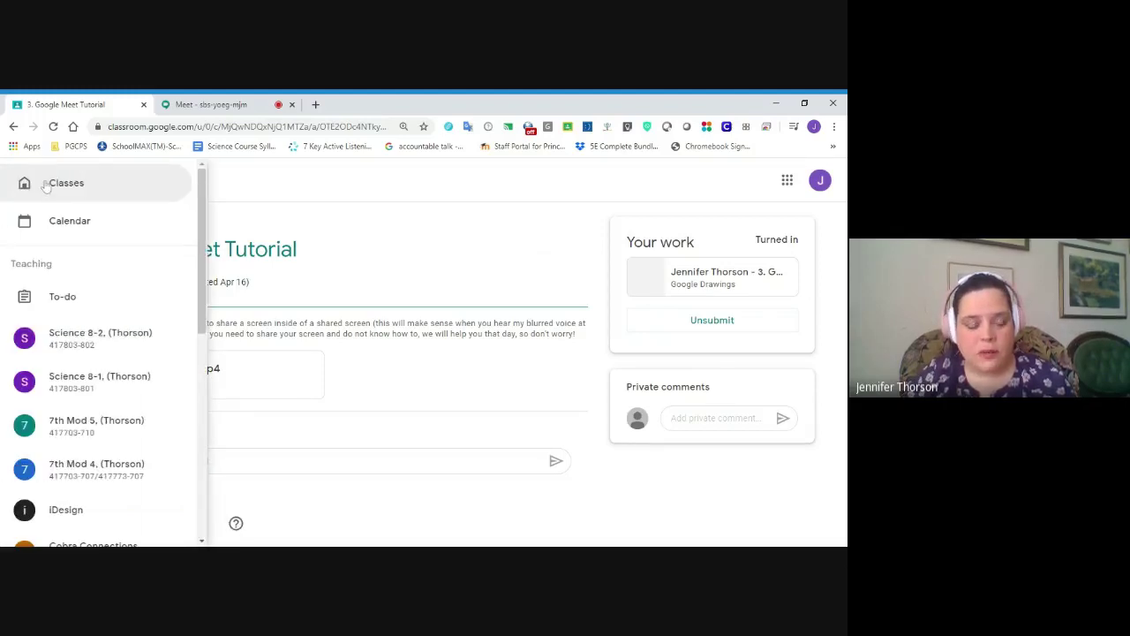
Return to the Classes overview, then open the Calendar showing Apr 12 – Apr 18, 2020.
left_click(45, 183)
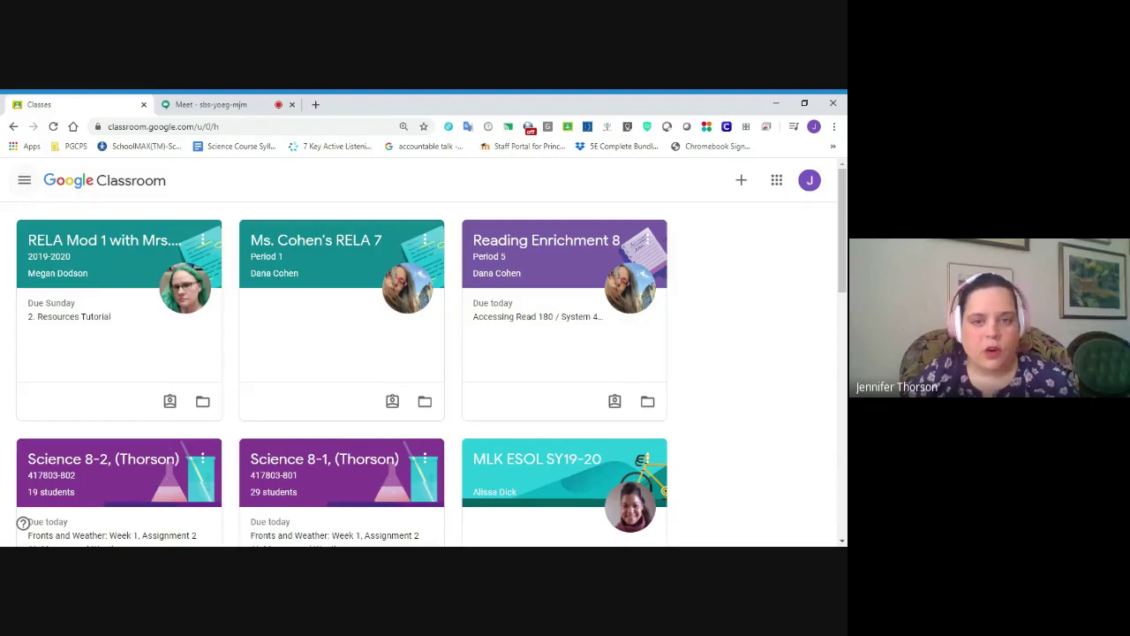
left_click(19, 182)
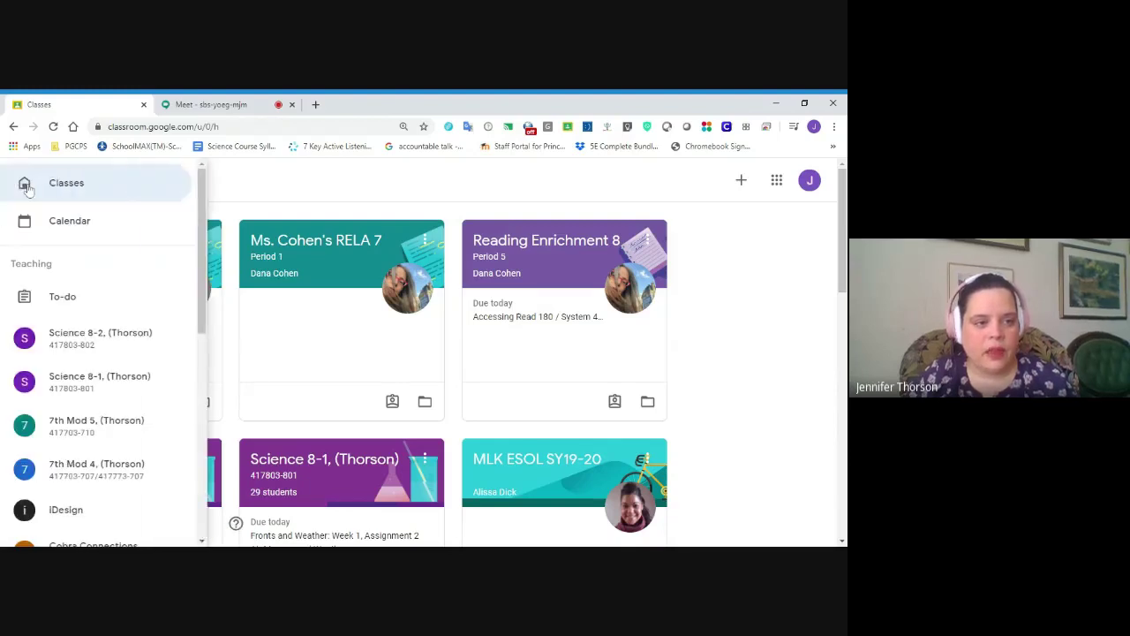
left_click(61, 222)
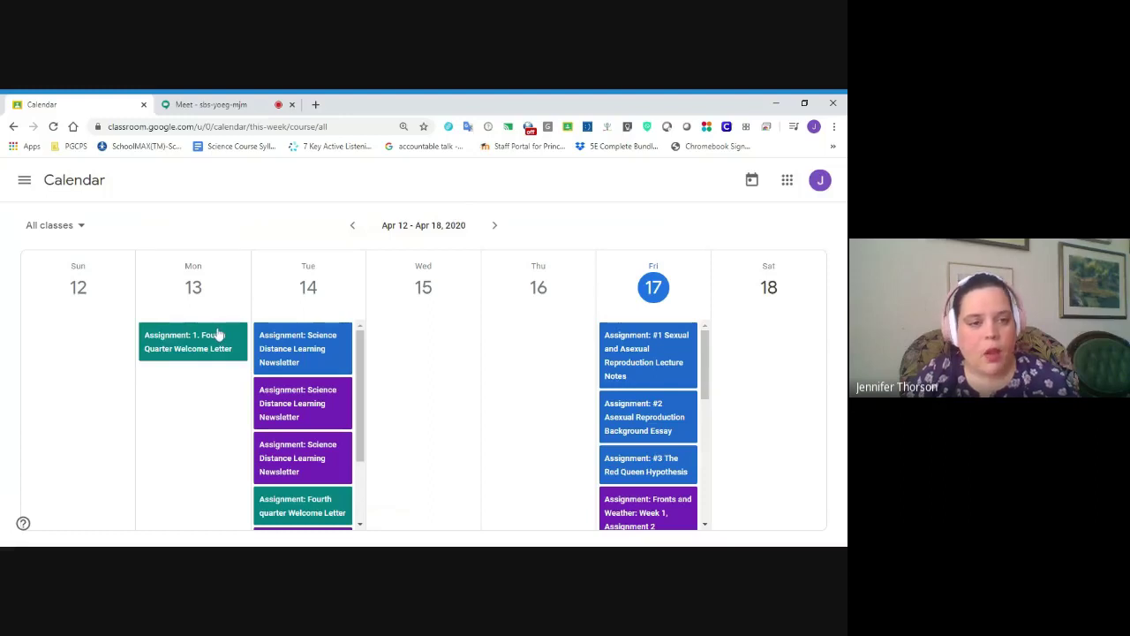
Step the calendar back to Apr 5 – 11, then forward to Apr 19 – Apr 25, 2020.
left_click(354, 226)
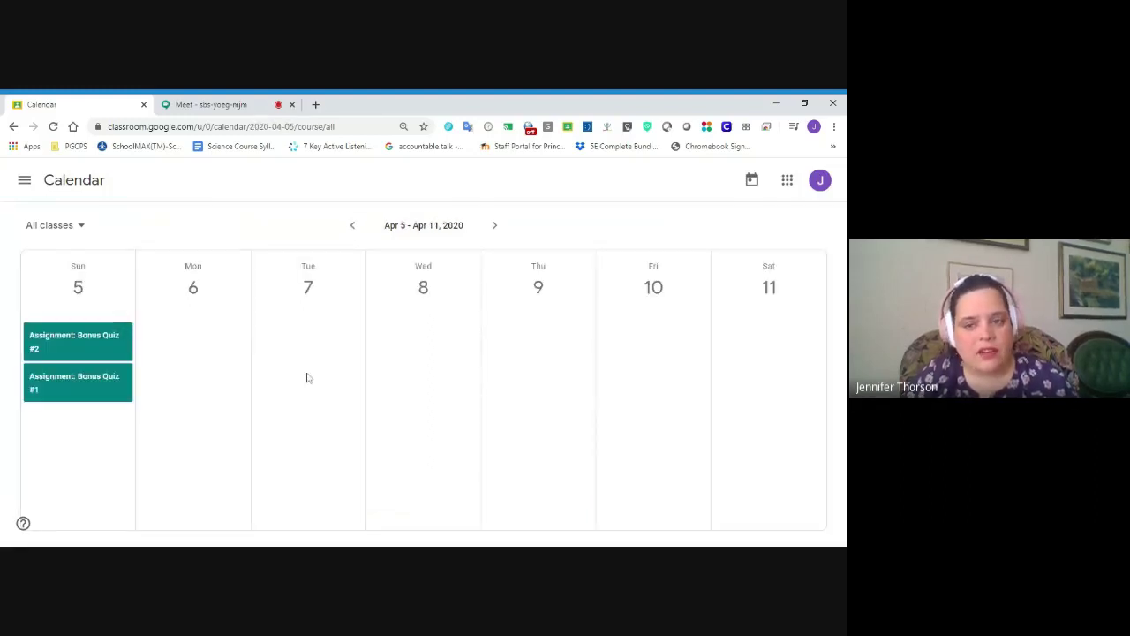
left_click(494, 226)
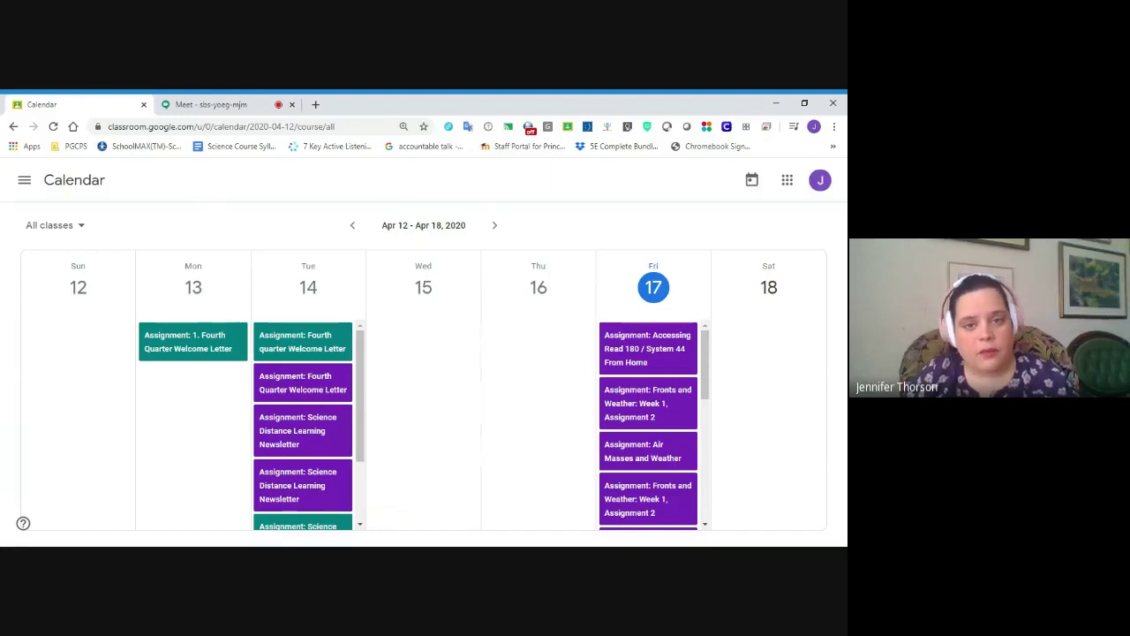
left_click(495, 226)
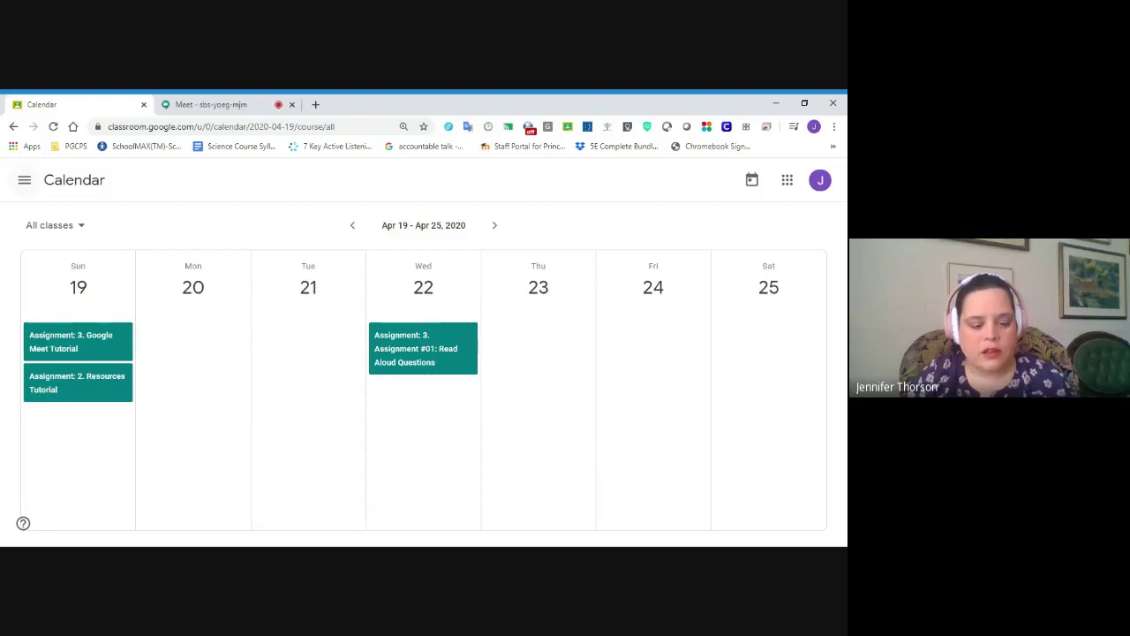
left_click(25, 179)
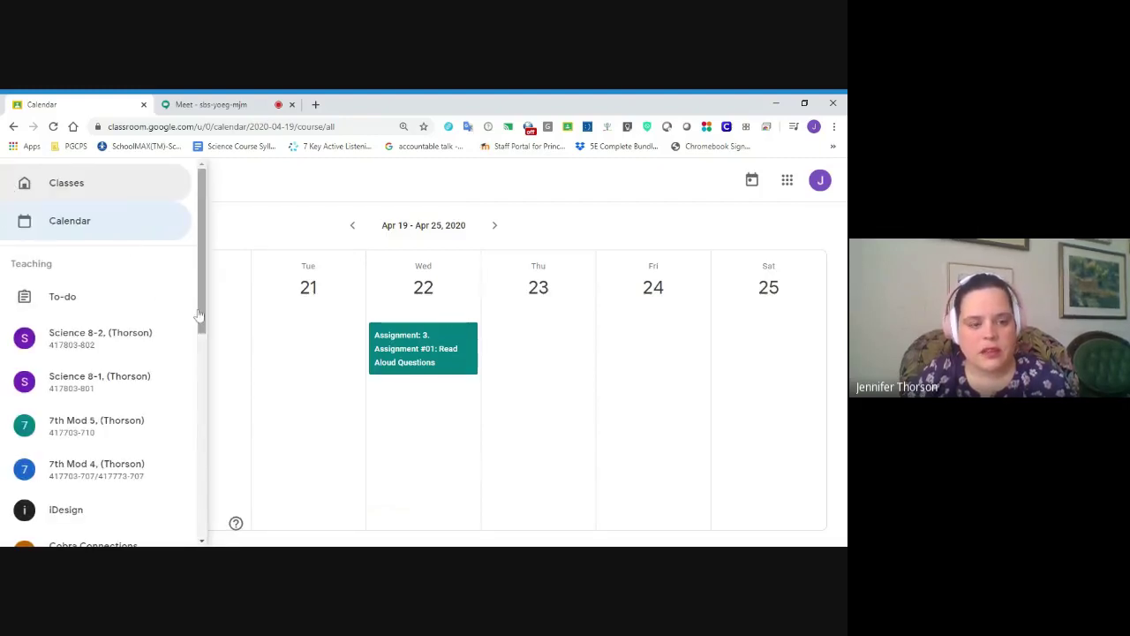
From the To-do list's Missing work, open 'Taking Sides Quiz - Chapters 4-6' (10 points).
scroll(209, 375, "down", 2)
scroll(209, 375, "down", 3)
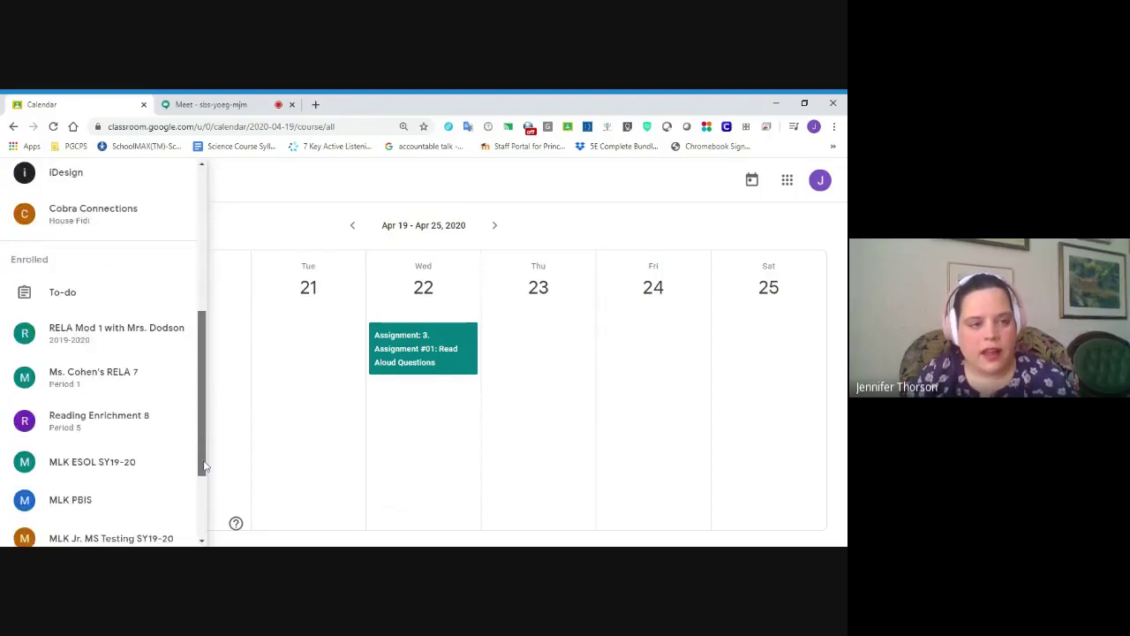
left_click(60, 289)
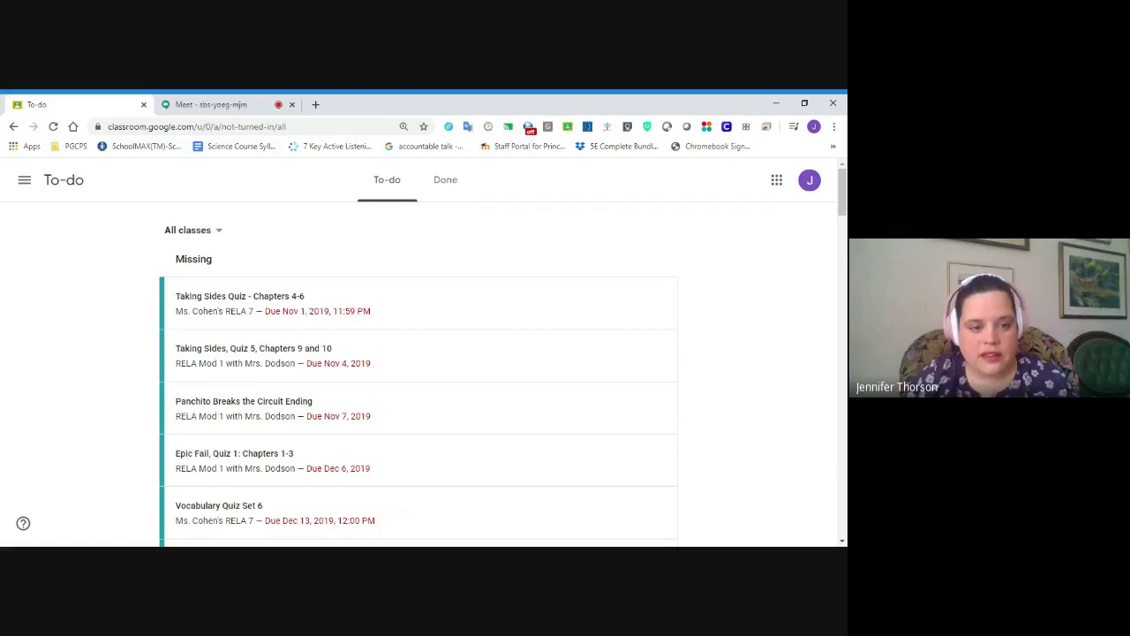
left_click(261, 297)
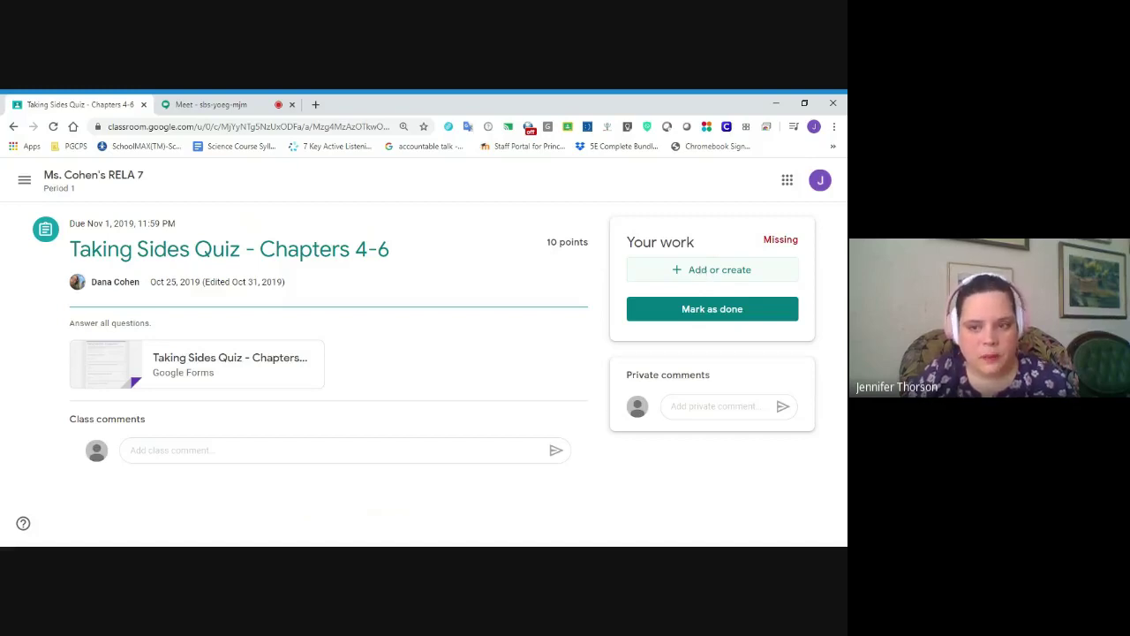
Mark 'Taking Sides Quiz - Chapters 4-6' as done with no work attached, making it Turned in late.
left_click(673, 307)
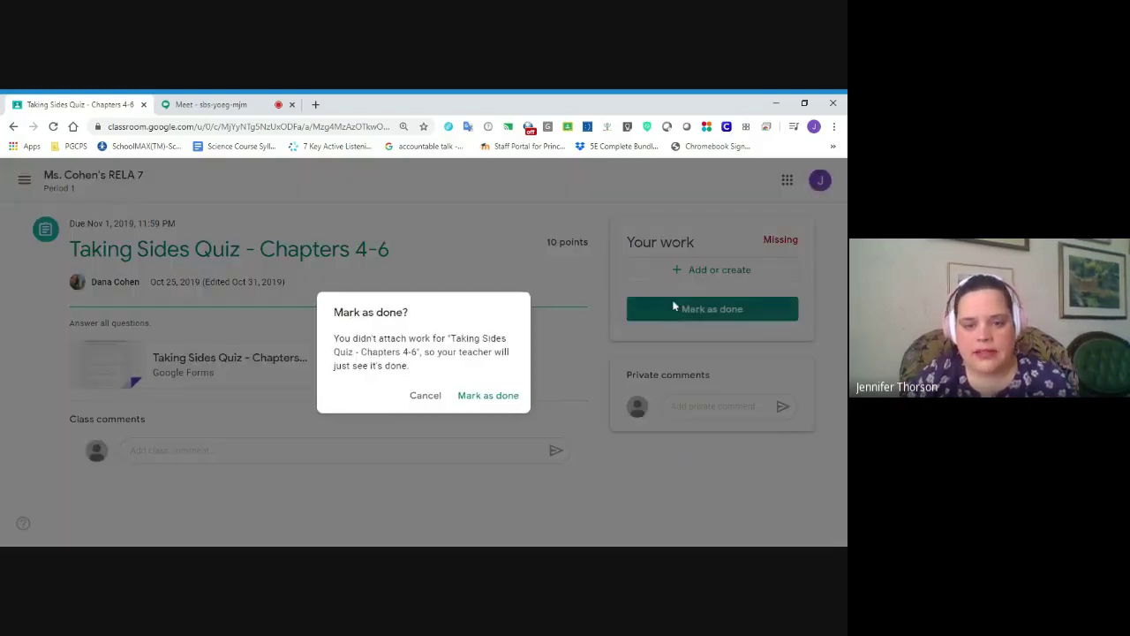
left_click(481, 394)
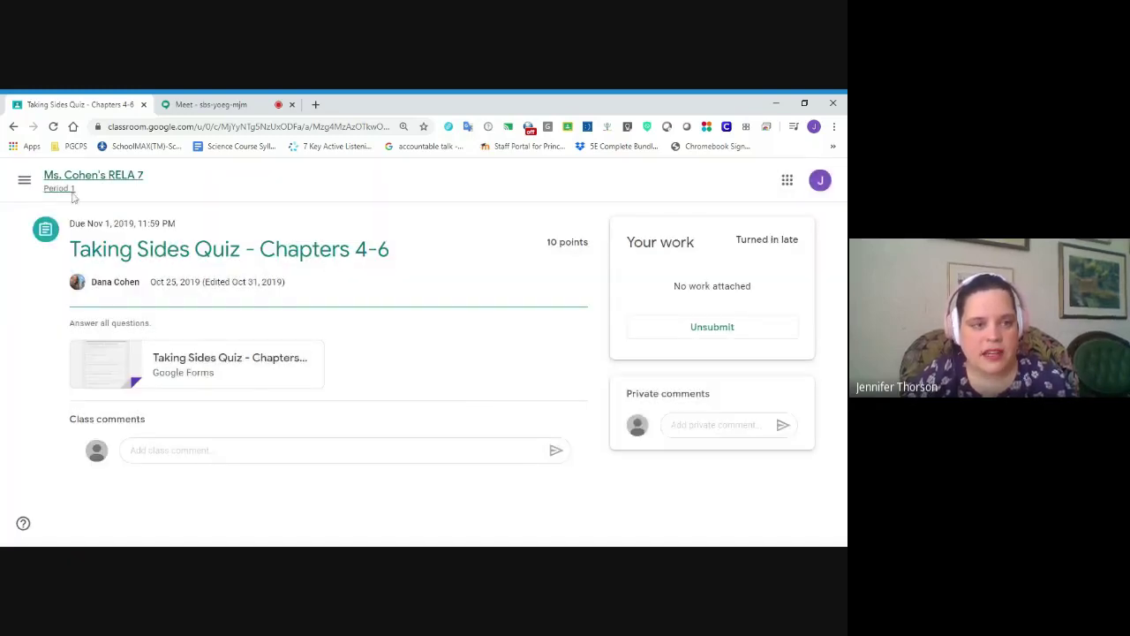
left_click(25, 181)
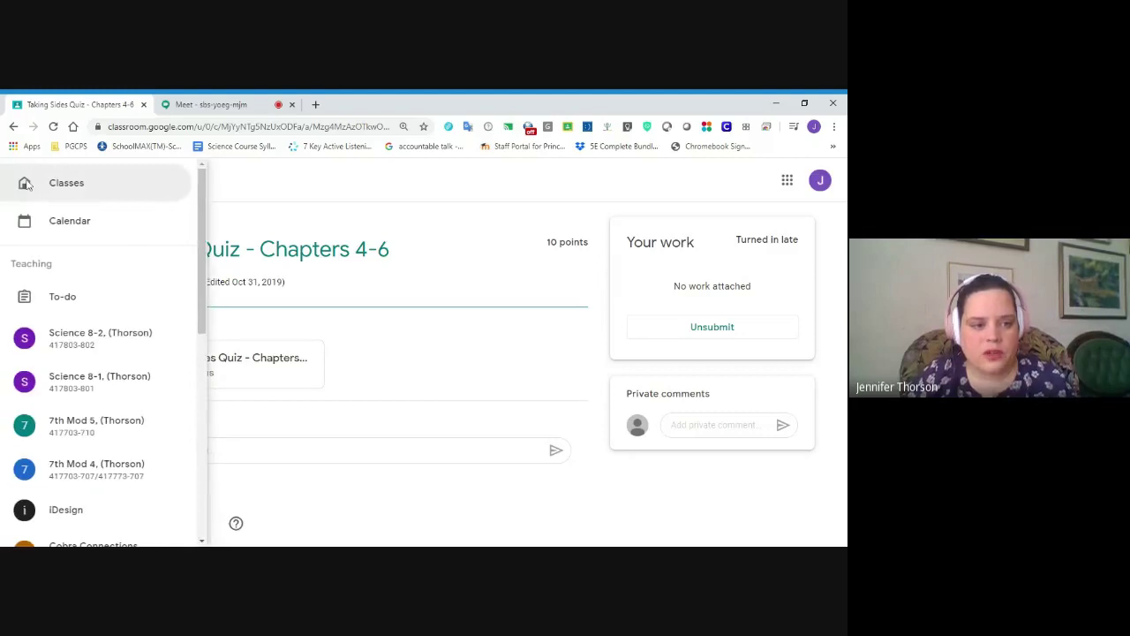
scroll(119, 297, "down", 4)
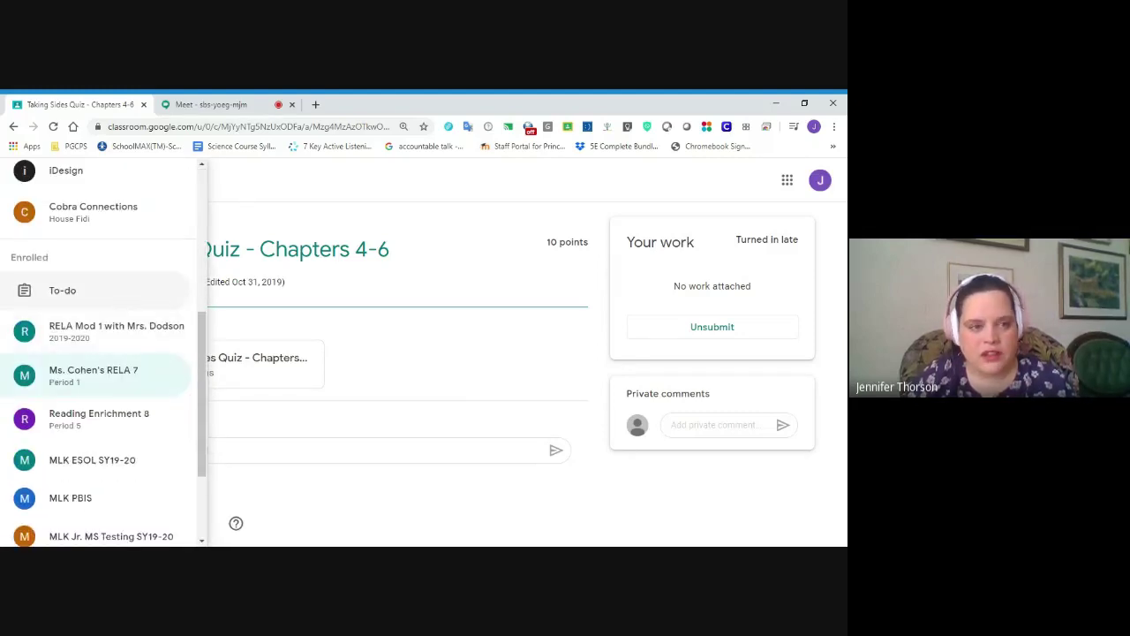
Show the To-do page listing missing work across all classes, starting with Taking Sides, Quiz 5.
left_click(120, 297)
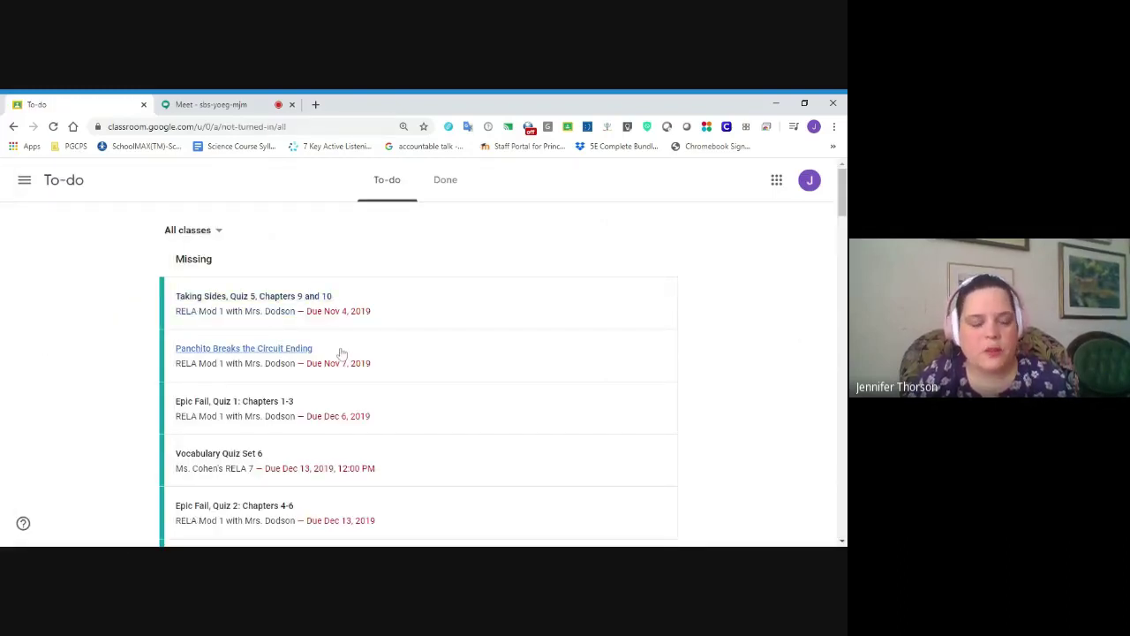
left_click(445, 181)
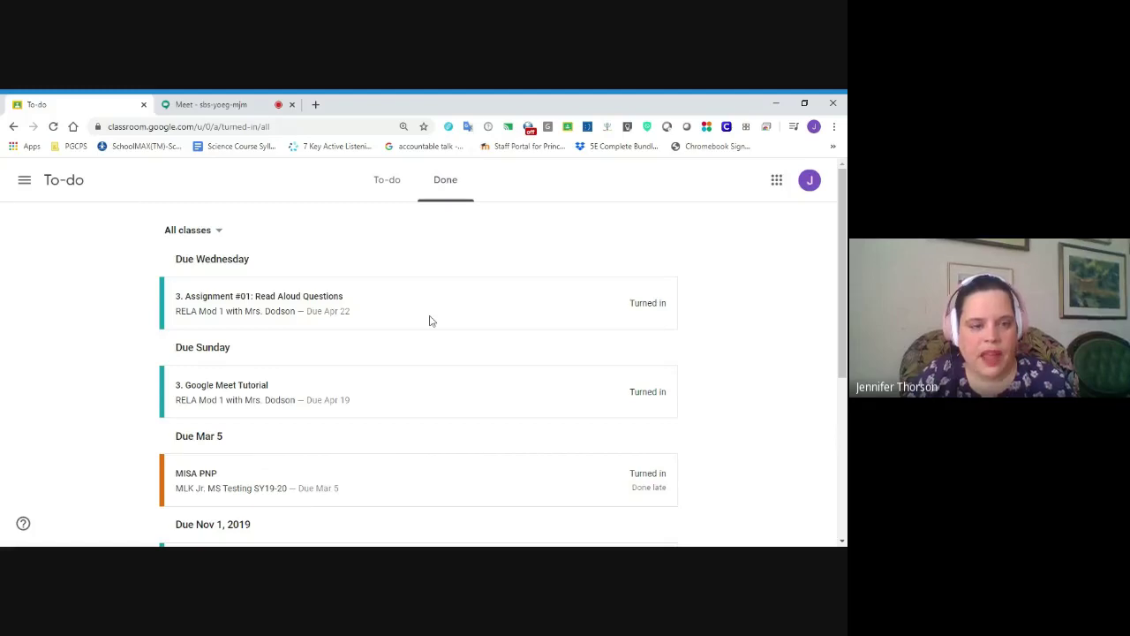
scroll(430, 320, "down", 3)
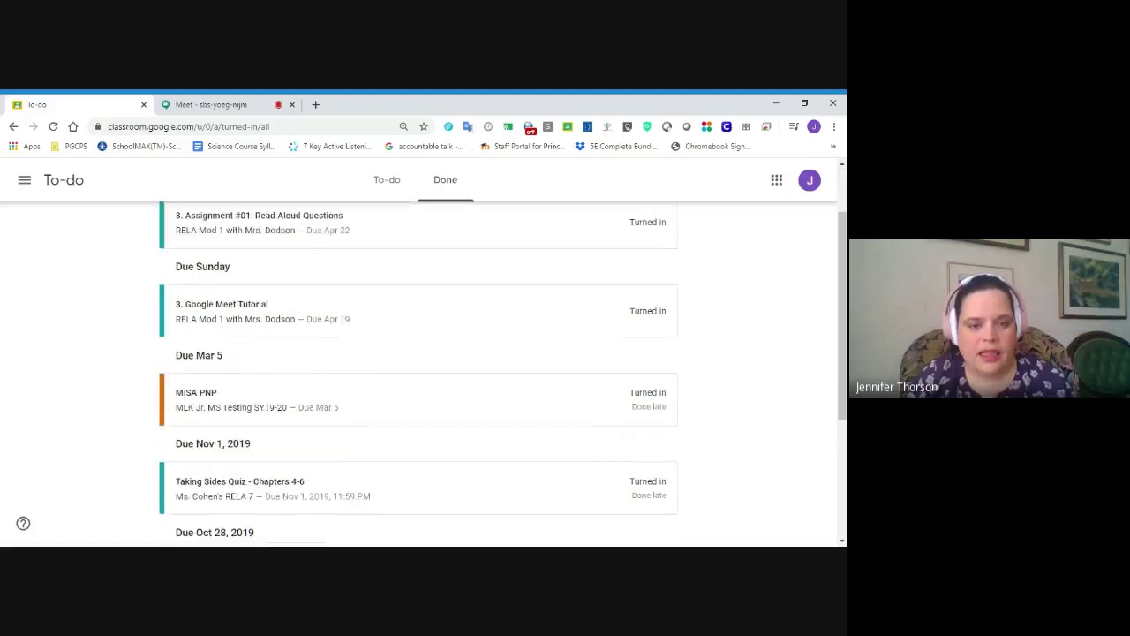
scroll(232, 391, "down", 1)
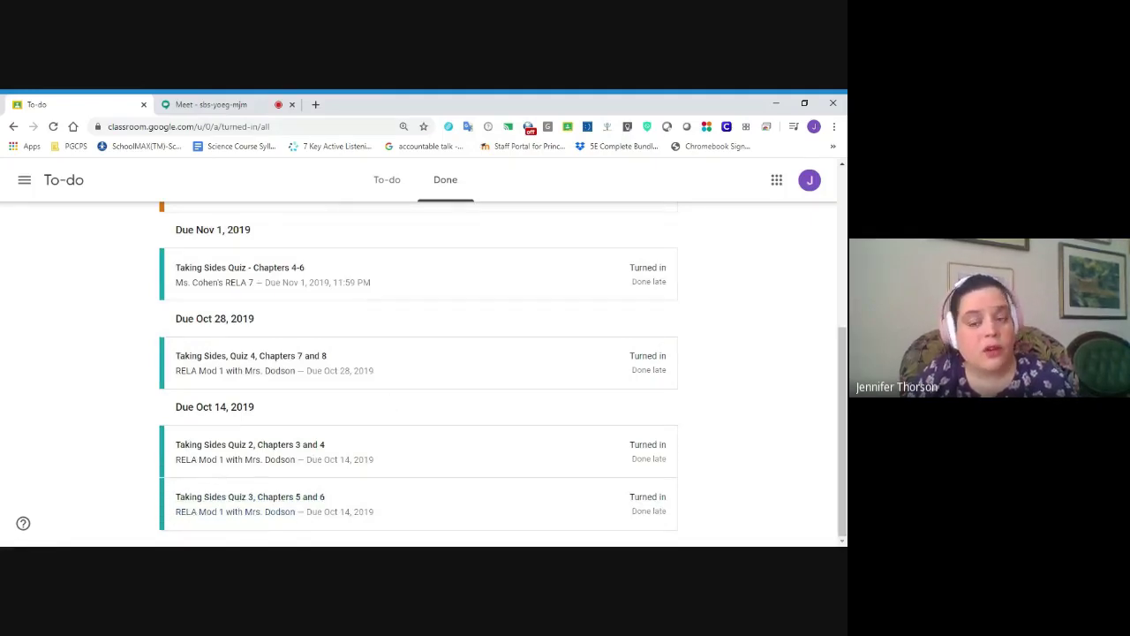
left_click(389, 185)
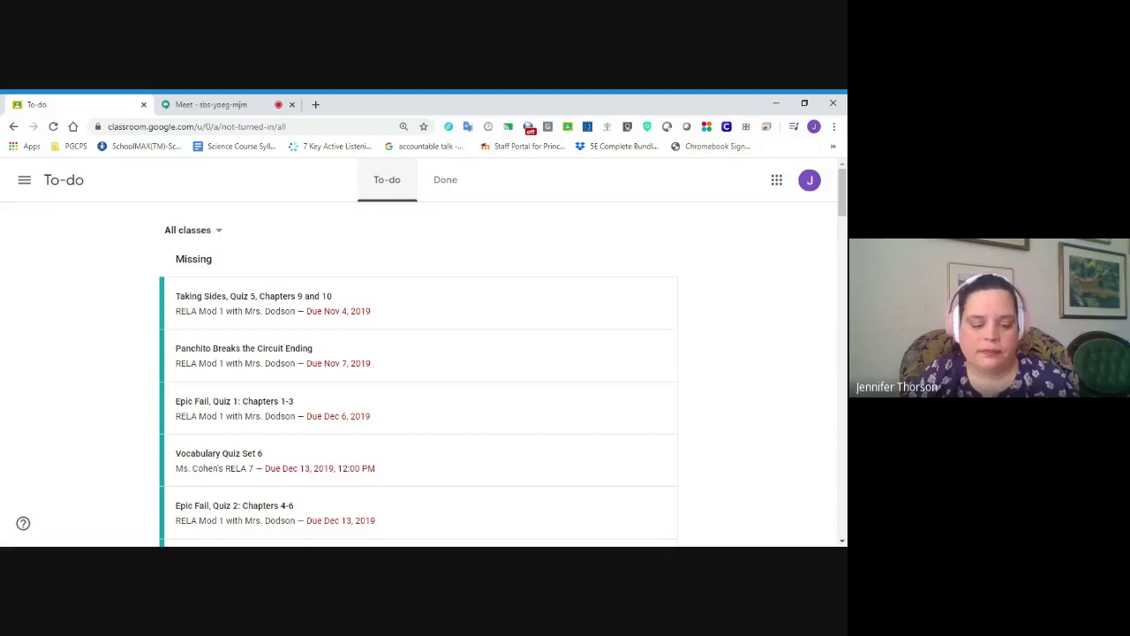
Return to the Classes overview with cards such as RELA Mod 1 and Reading Enrichment 8.
left_click(27, 183)
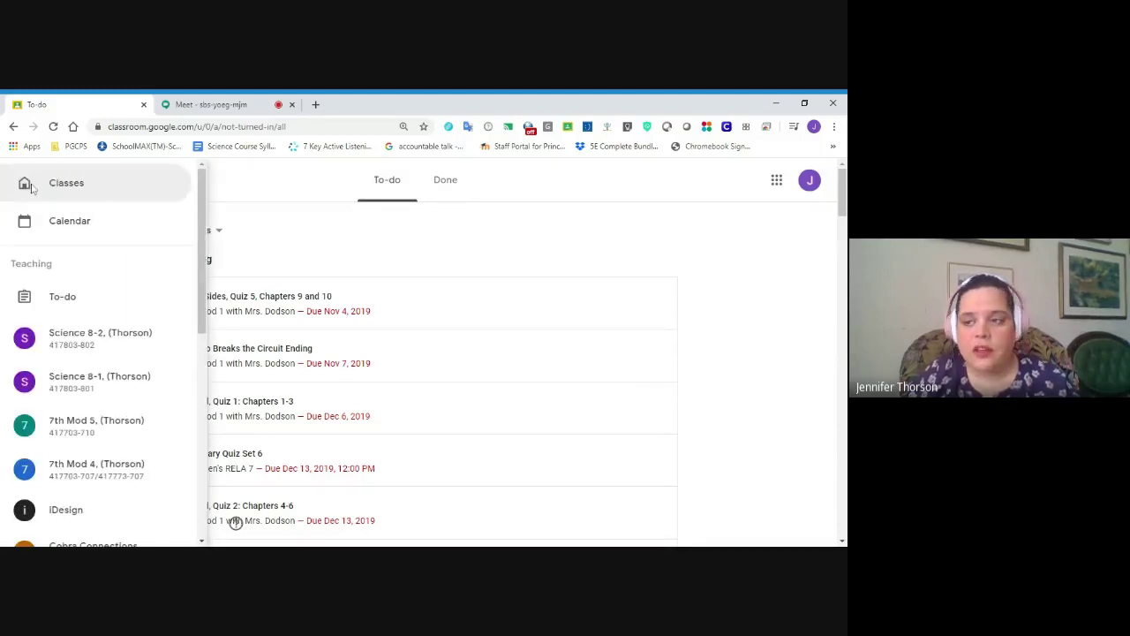
left_click(31, 185)
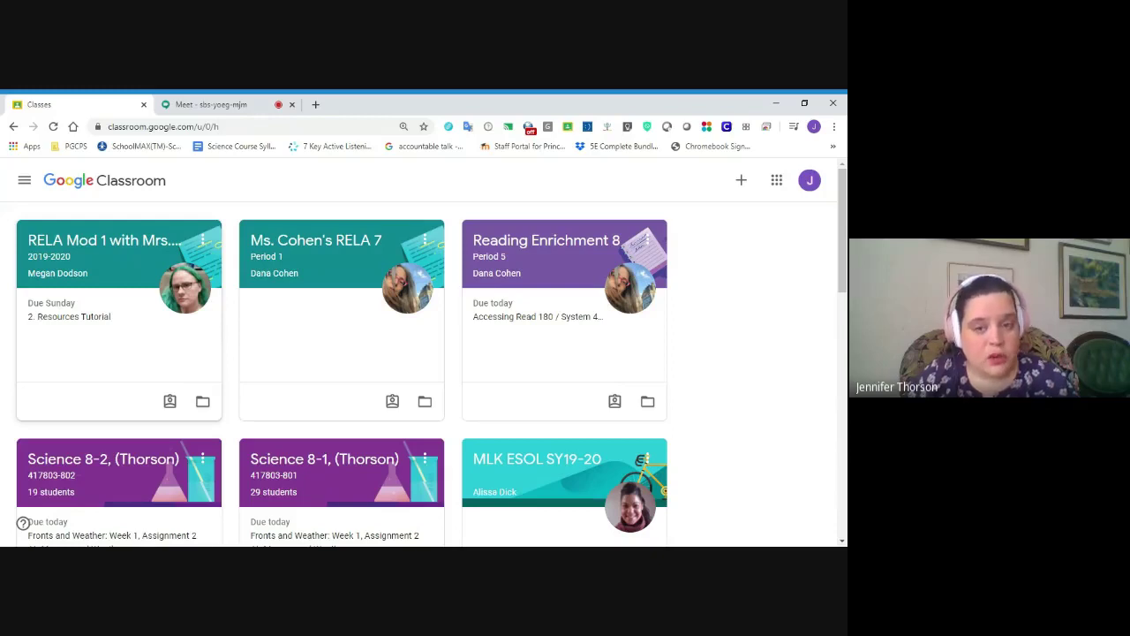
left_click(24, 180)
Open the Calendar, go back one week, then forward to Apr 19 – Apr 25, 2020.
left_click(26, 219)
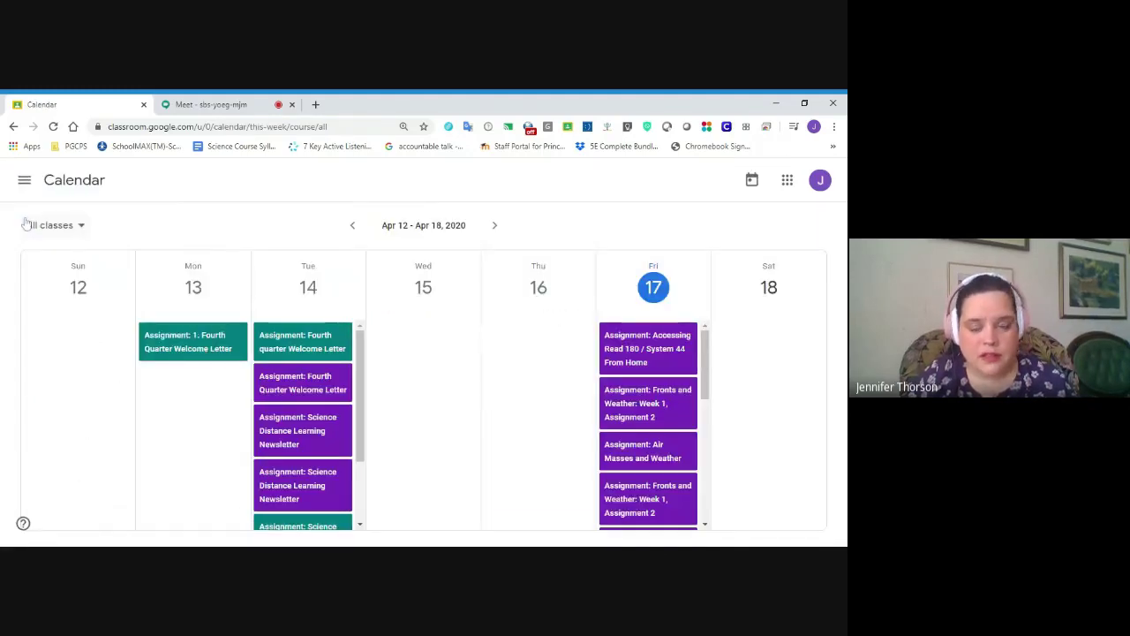
left_click(352, 225)
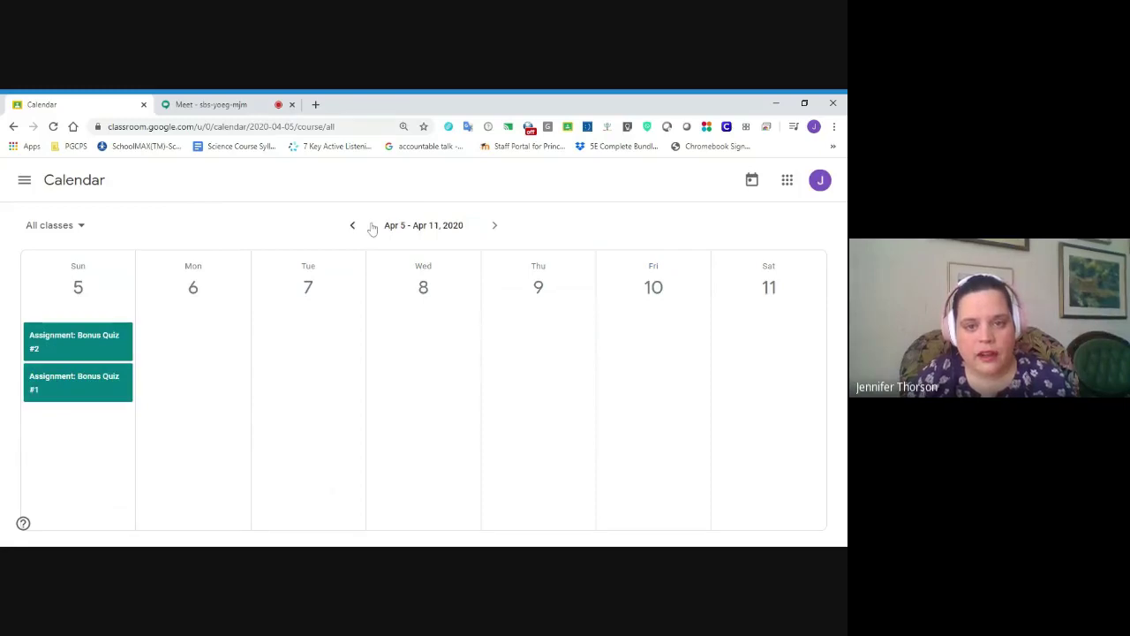
left_click(494, 226)
left_click(494, 225)
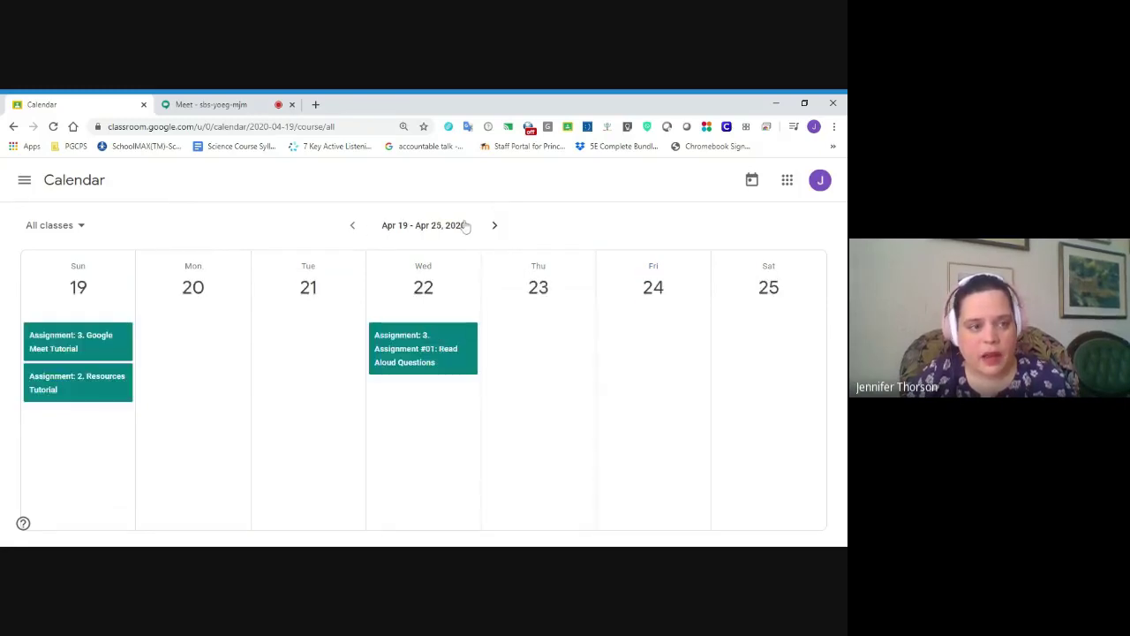
left_click(24, 179)
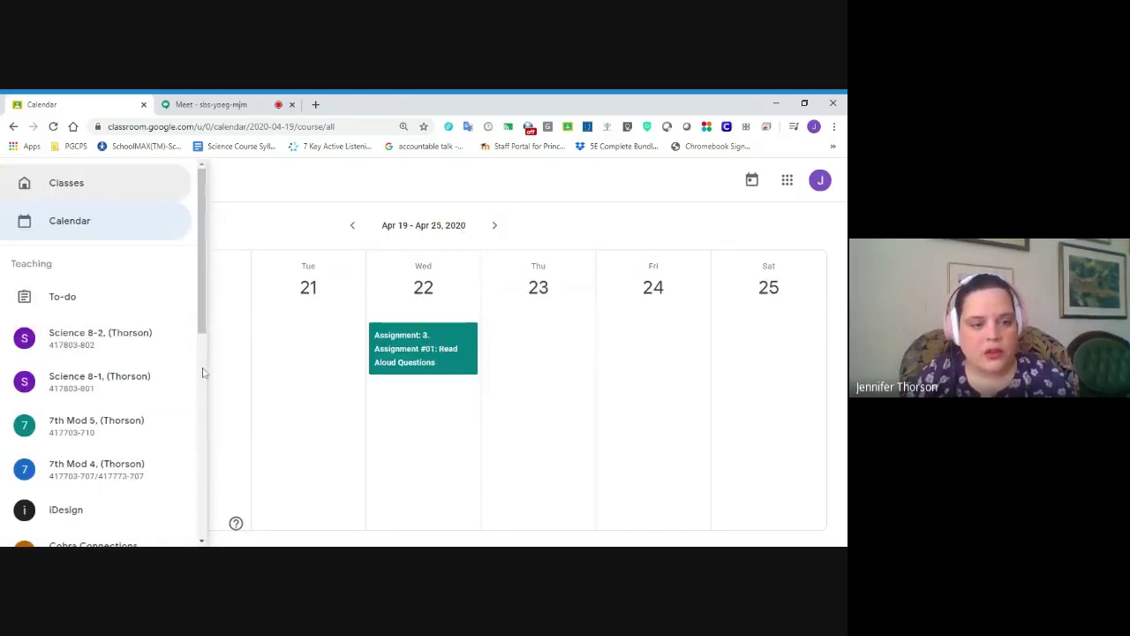
scroll(202, 374, "down", 4)
From To-do, open the missing 'Taking Sides, Quiz 5, Chapters 9 and 10' assignment from RELA Mod 1.
left_click(89, 298)
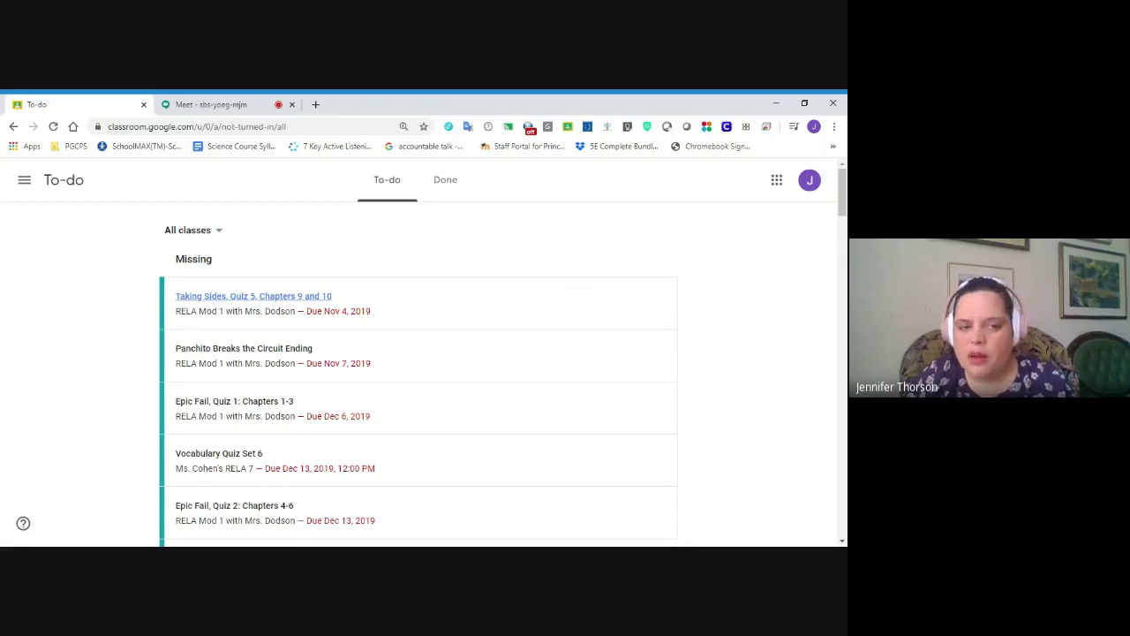
left_click(283, 296)
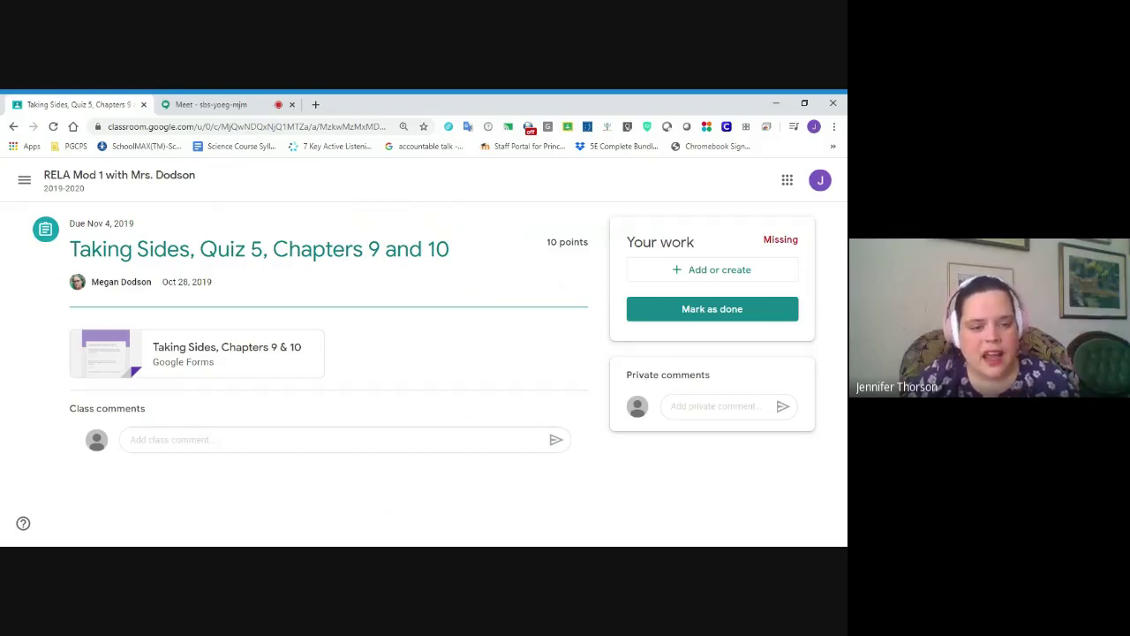
Mark 'Taking Sides, Quiz 5, Chapters 9 and 10' as done and confirm, so it shows Turned in late.
left_click(665, 310)
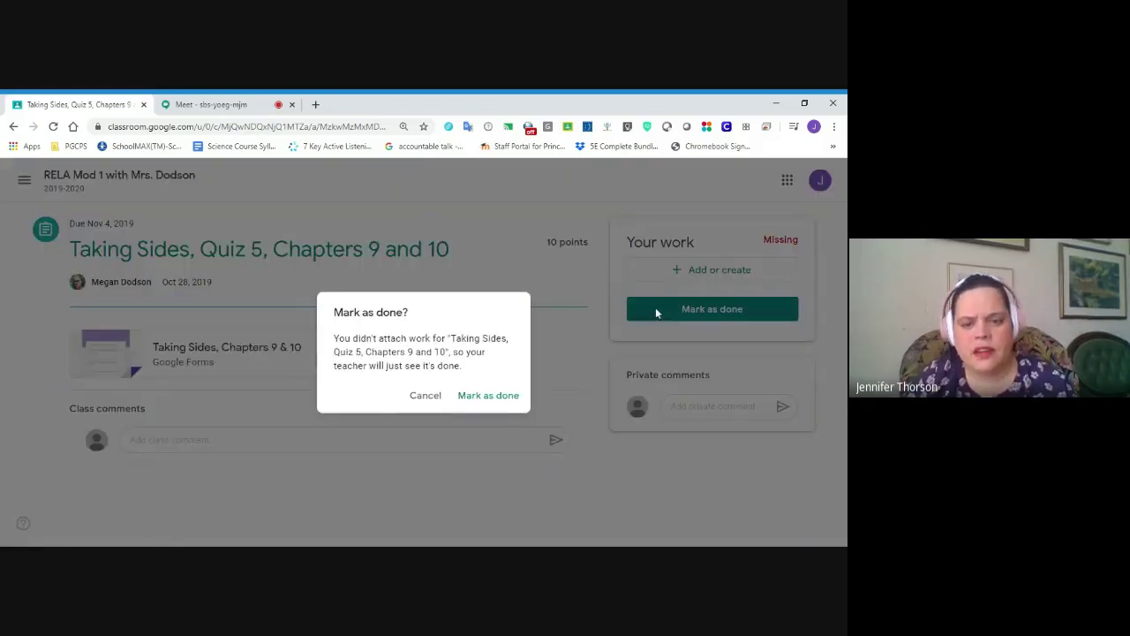
left_click(496, 397)
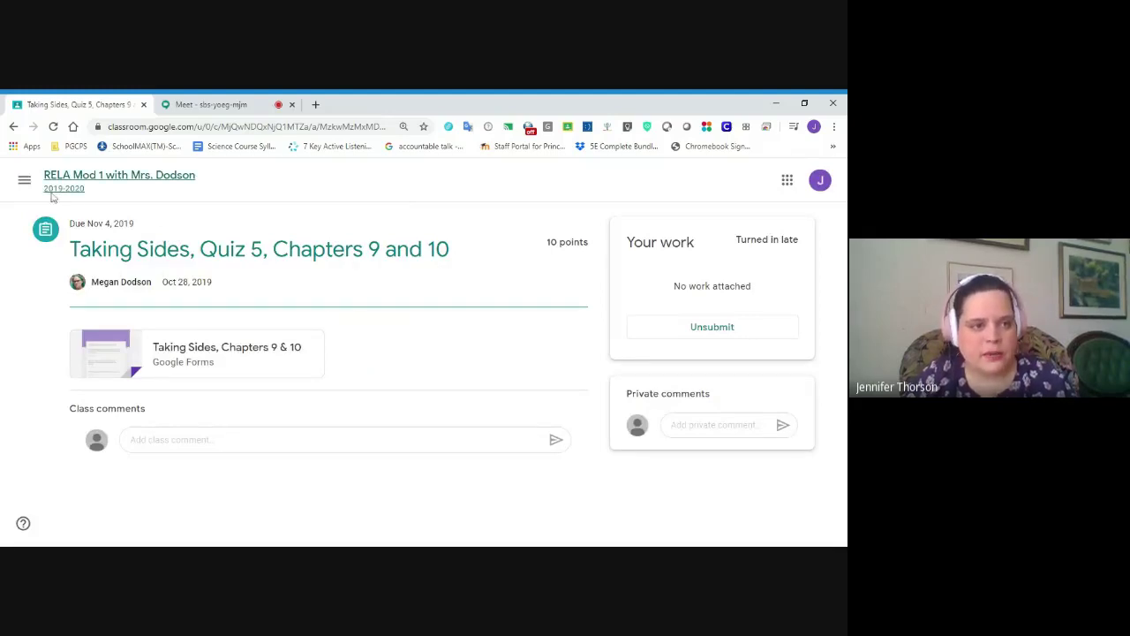
left_click(24, 179)
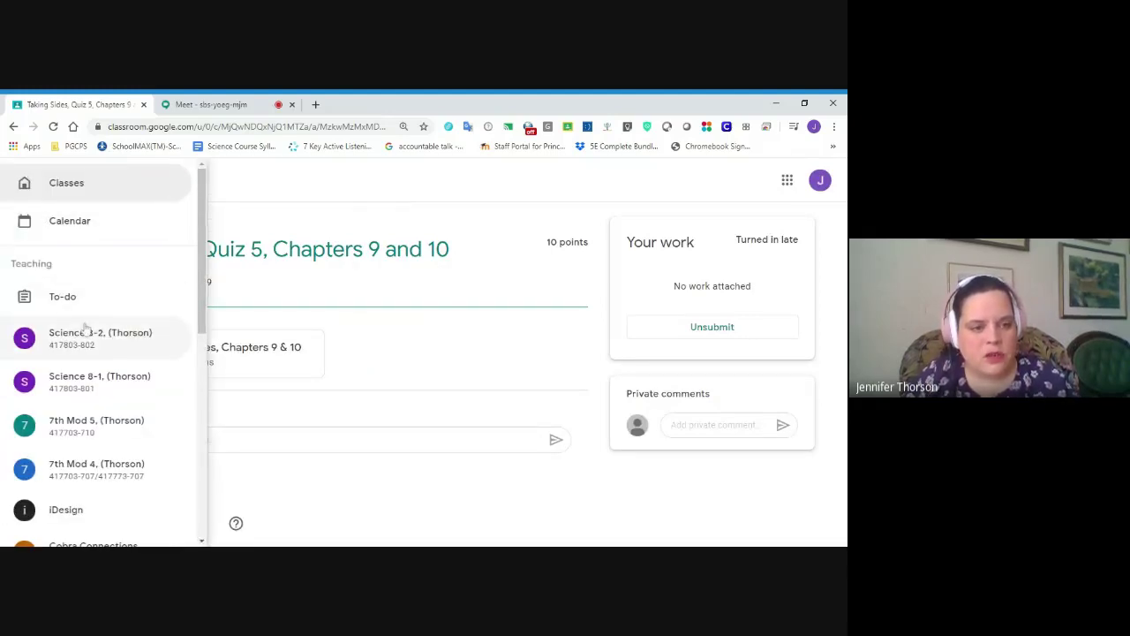
Go back to To-do and browse the Missing list: Epic Fail quizzes, Tangerine Quiz 1, Interview Peer Feedback.
scroll(85, 329, "down", 4)
left_click(68, 294)
scroll(106, 403, "down", 2)
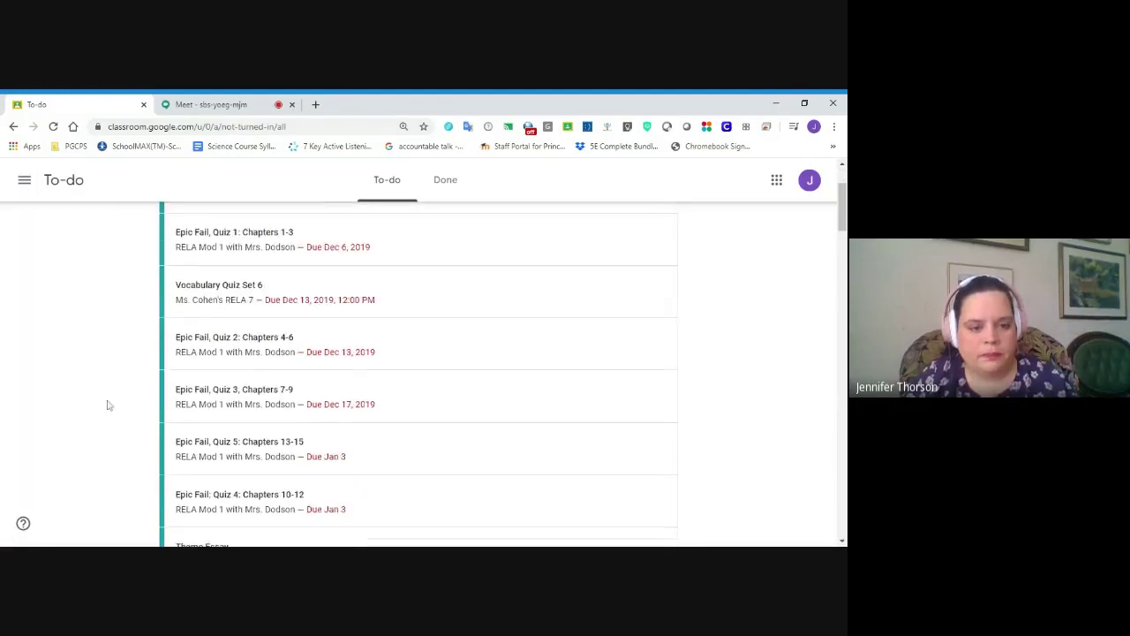
scroll(107, 404, "down", 3)
scroll(107, 403, "down", 2)
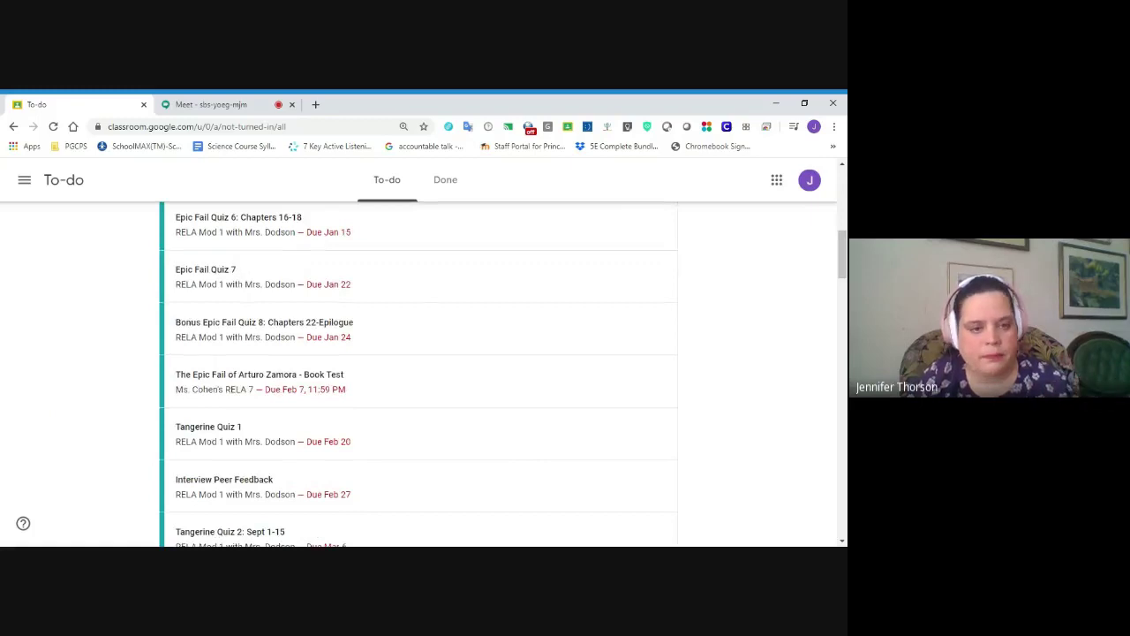